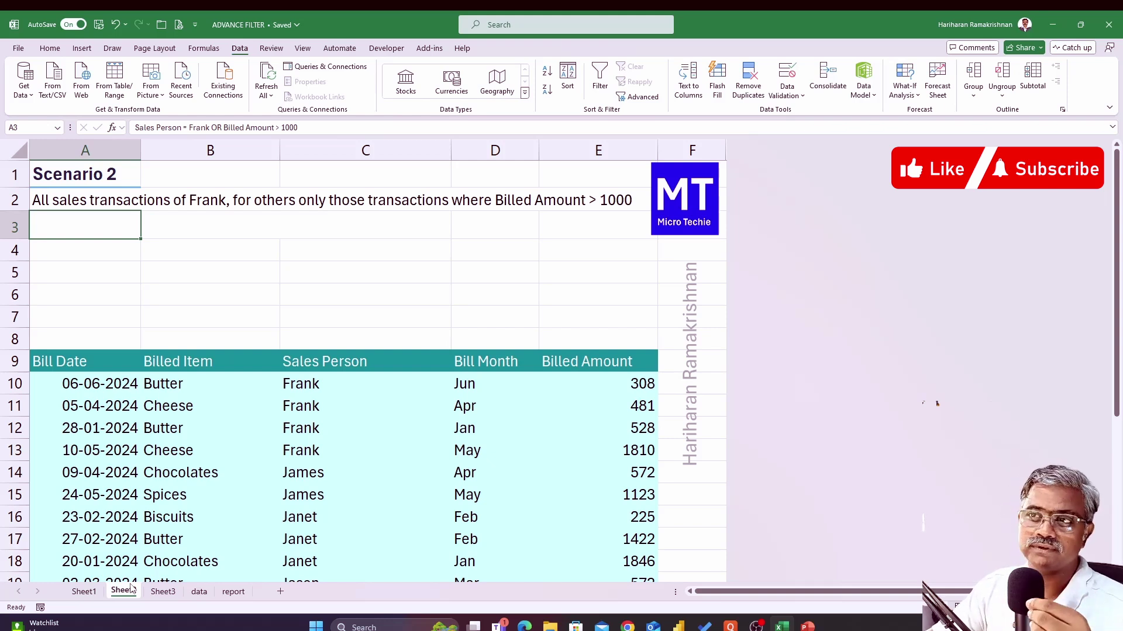
Turn on filters for the sales table and show only the transactions of the salesperson named in the scenario
left_click(63, 200)
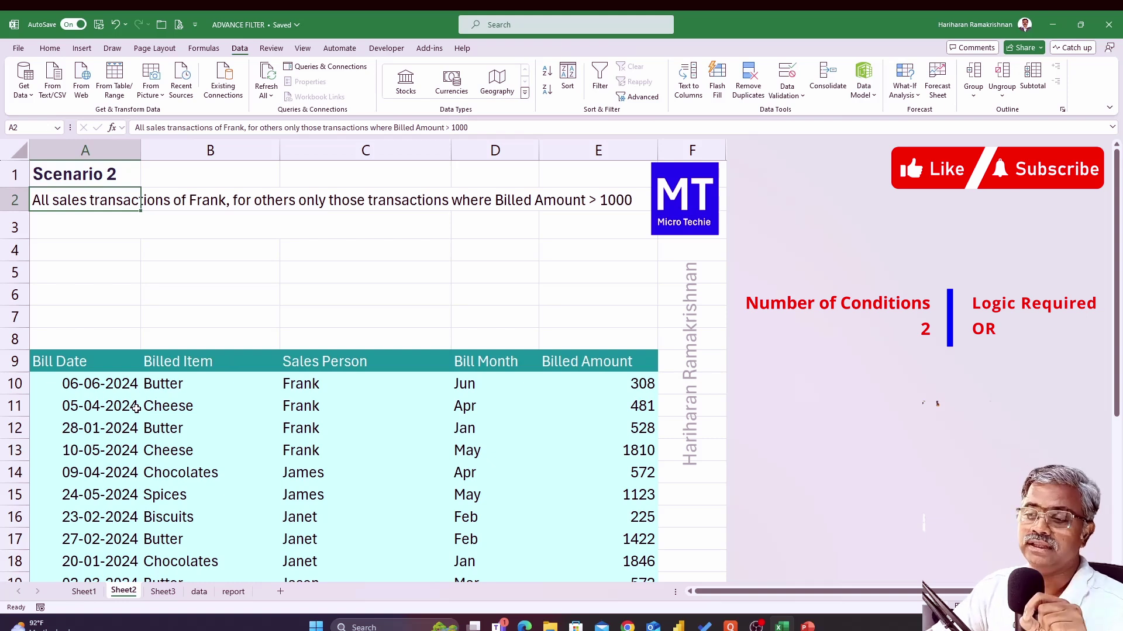
left_click(121, 367)
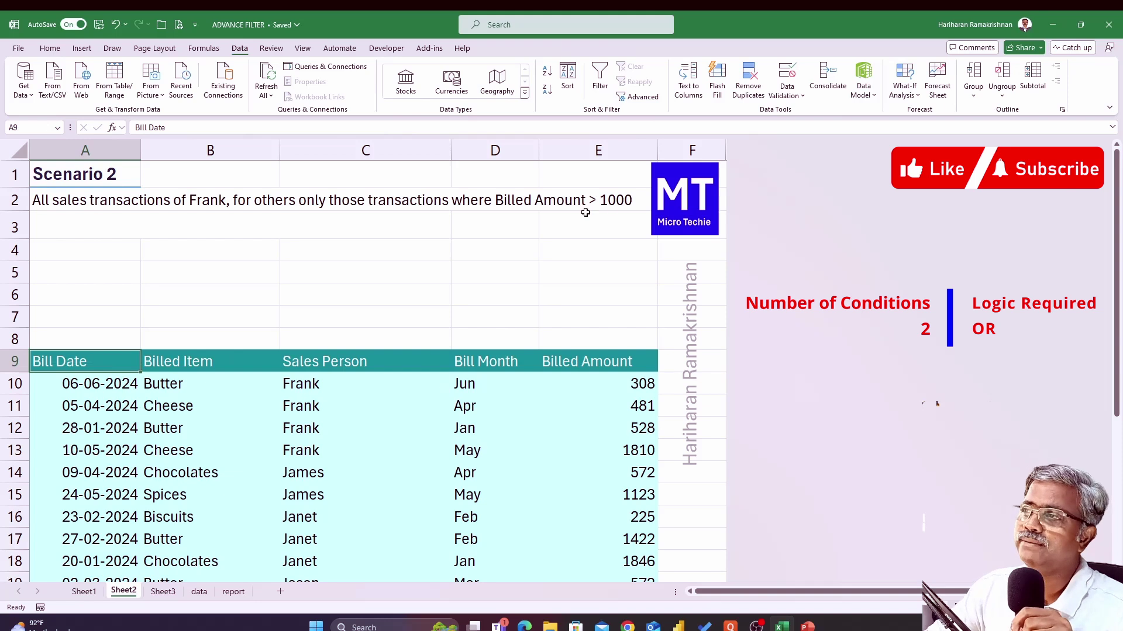
left_click(599, 83)
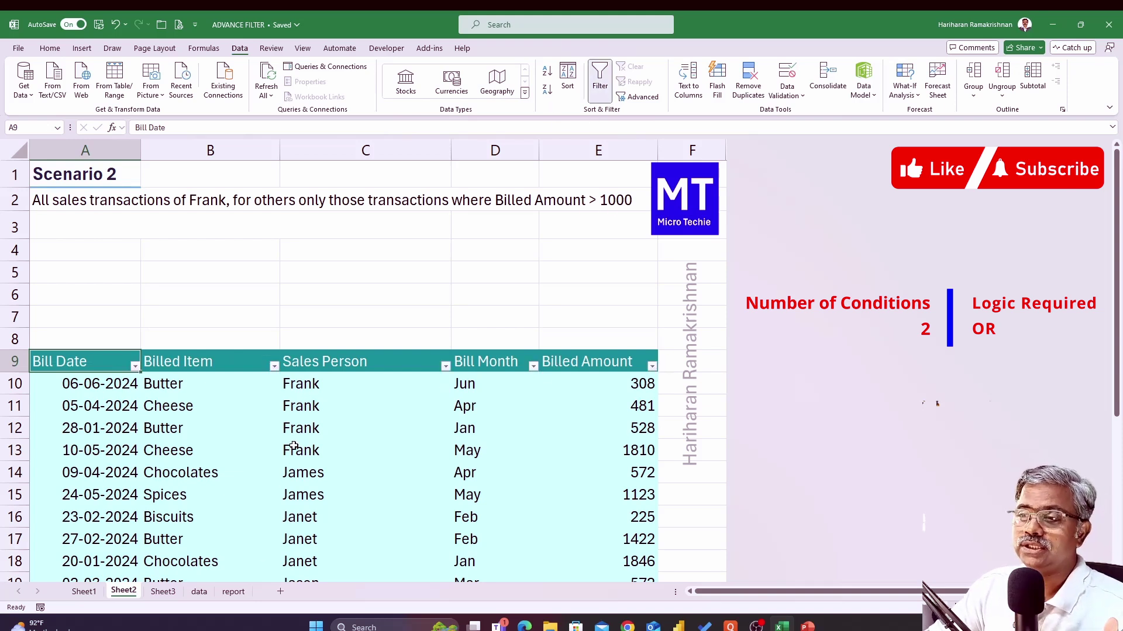
left_click(354, 367)
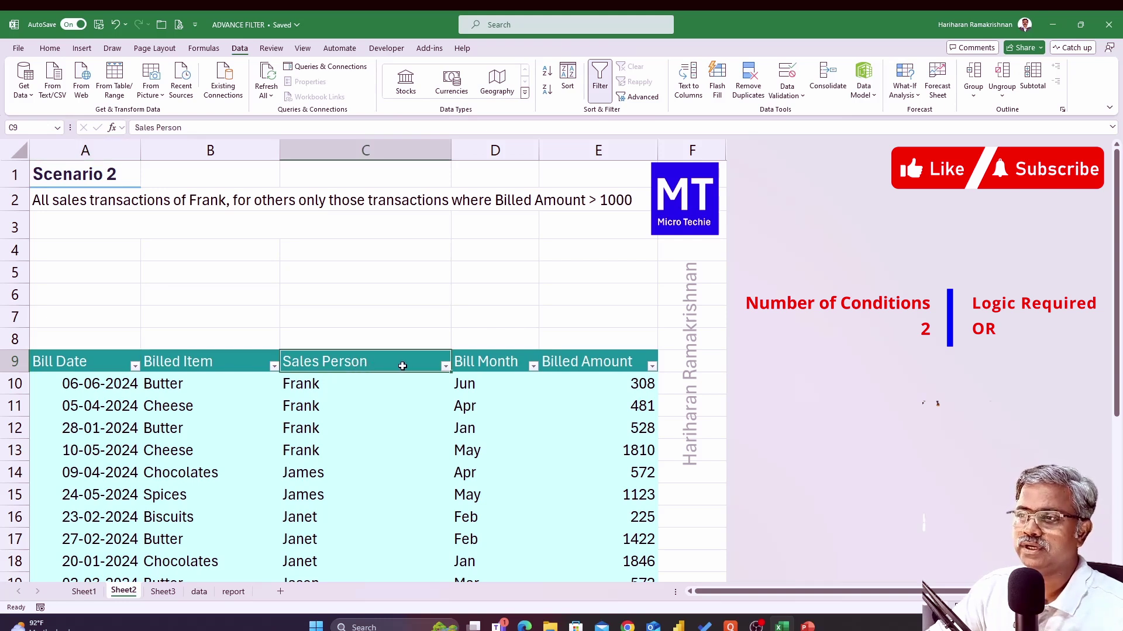
left_click(446, 366)
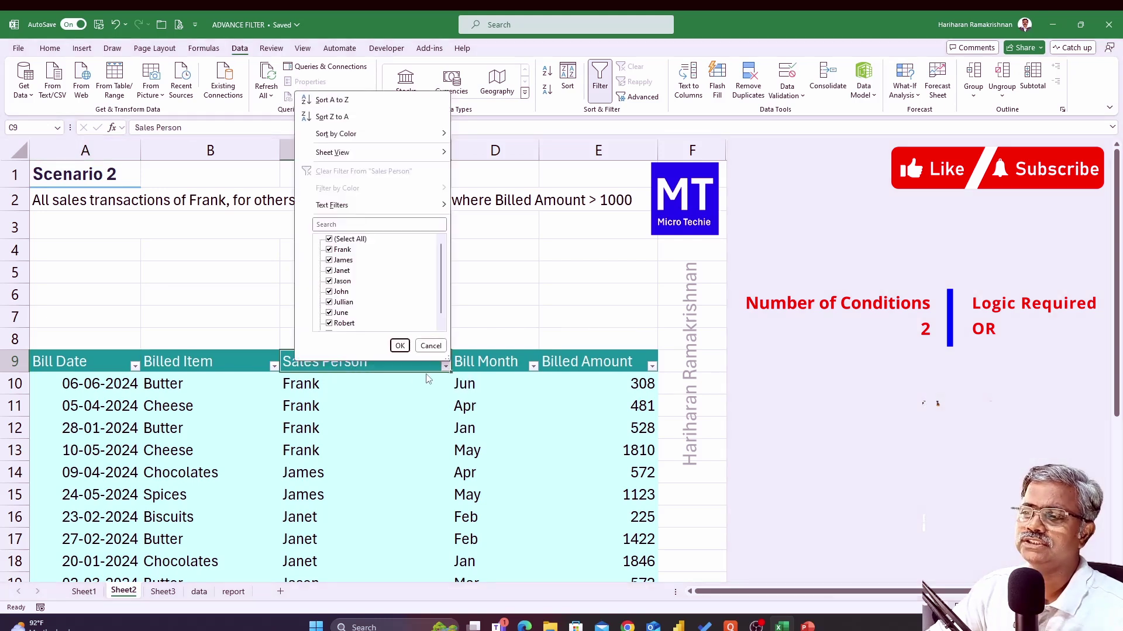
left_click(353, 240)
left_click(346, 252)
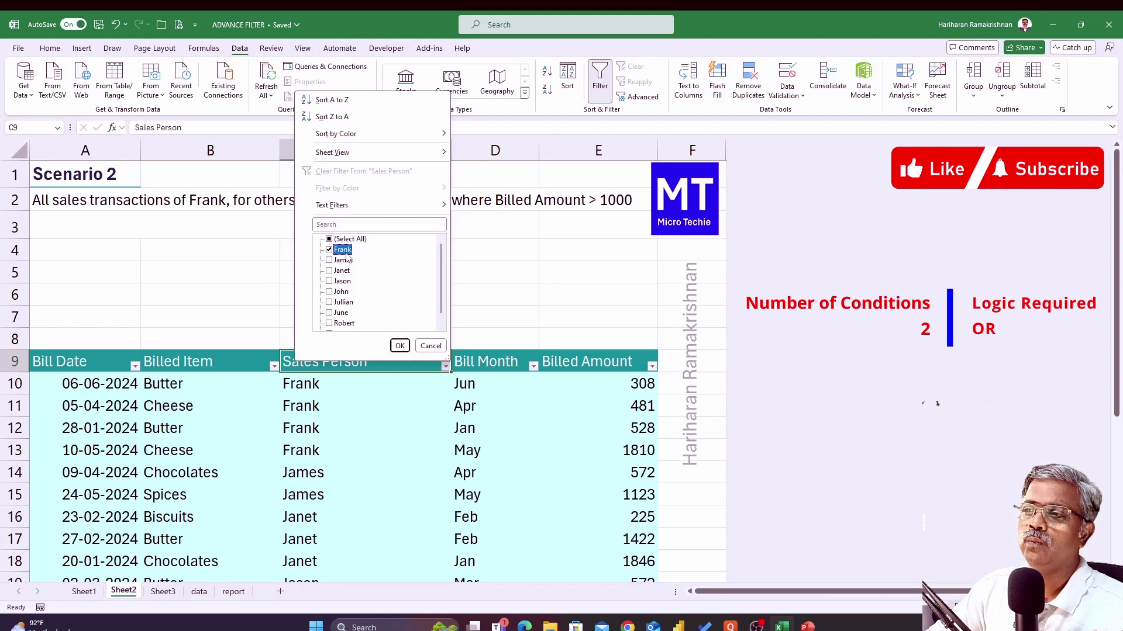
left_click(399, 345)
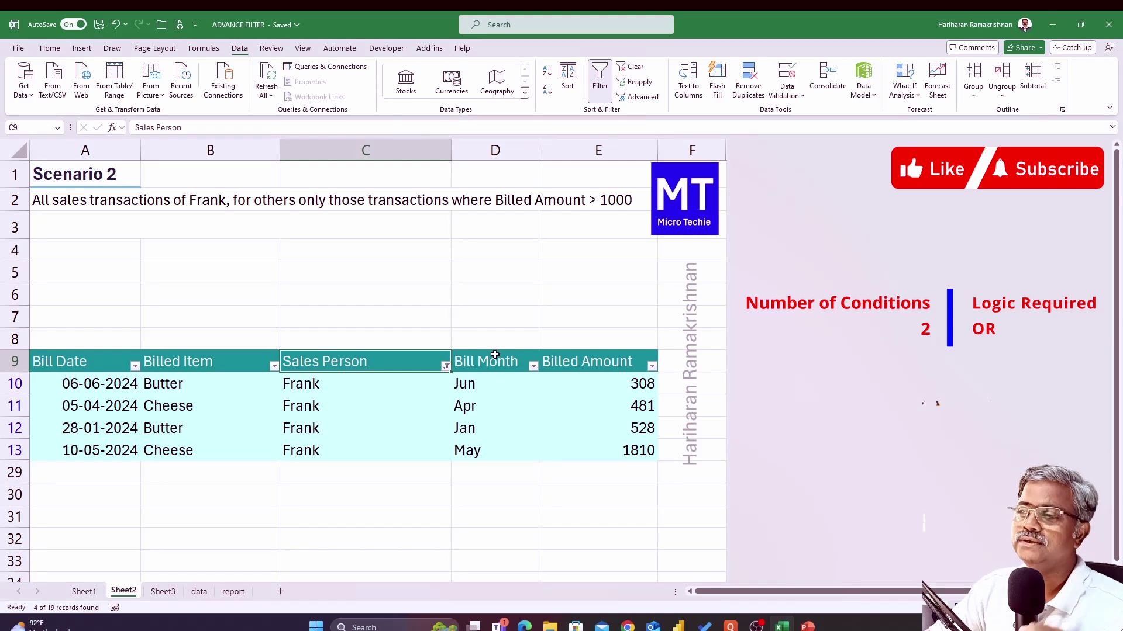
Clear the Sales Person filter and filter Billed Amount to values greater than 1000
left_click(445, 367)
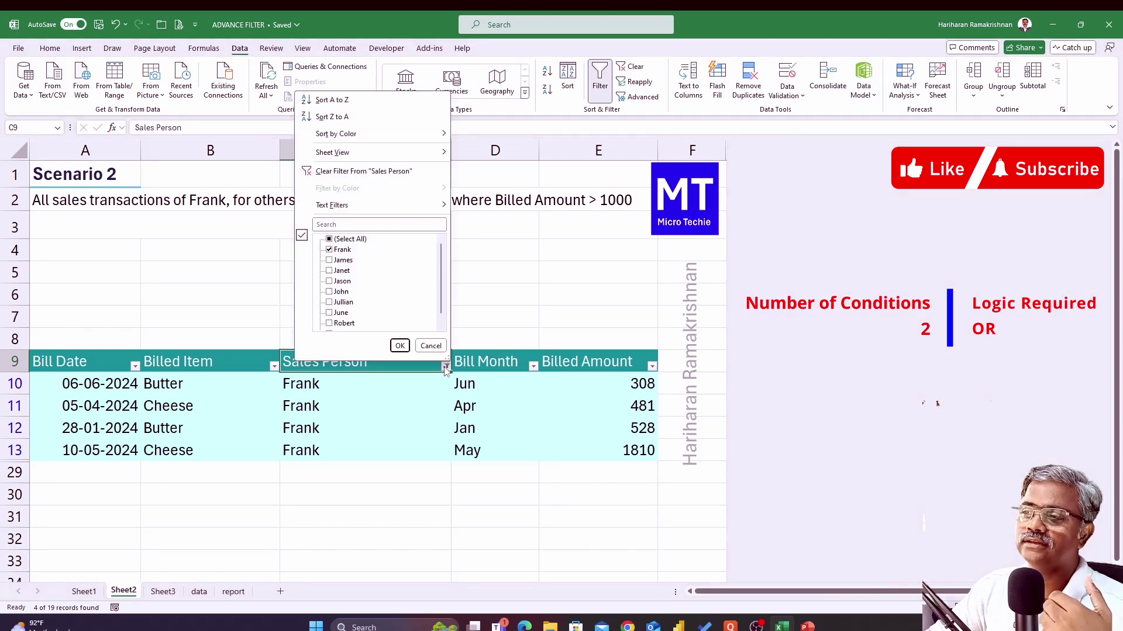
left_click(351, 174)
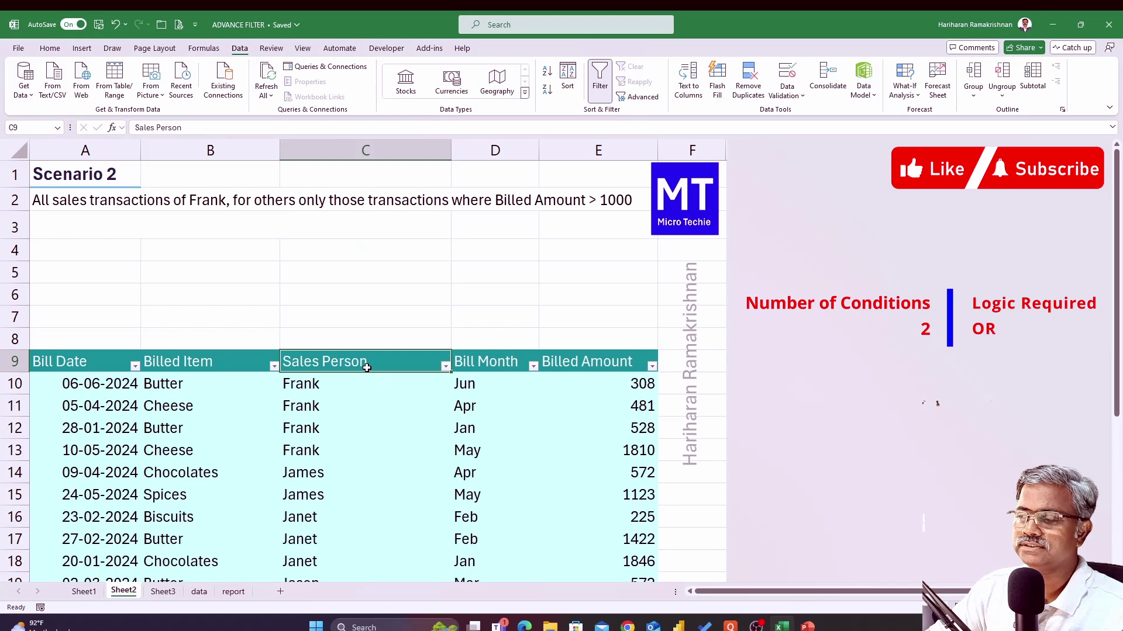
left_click(587, 361)
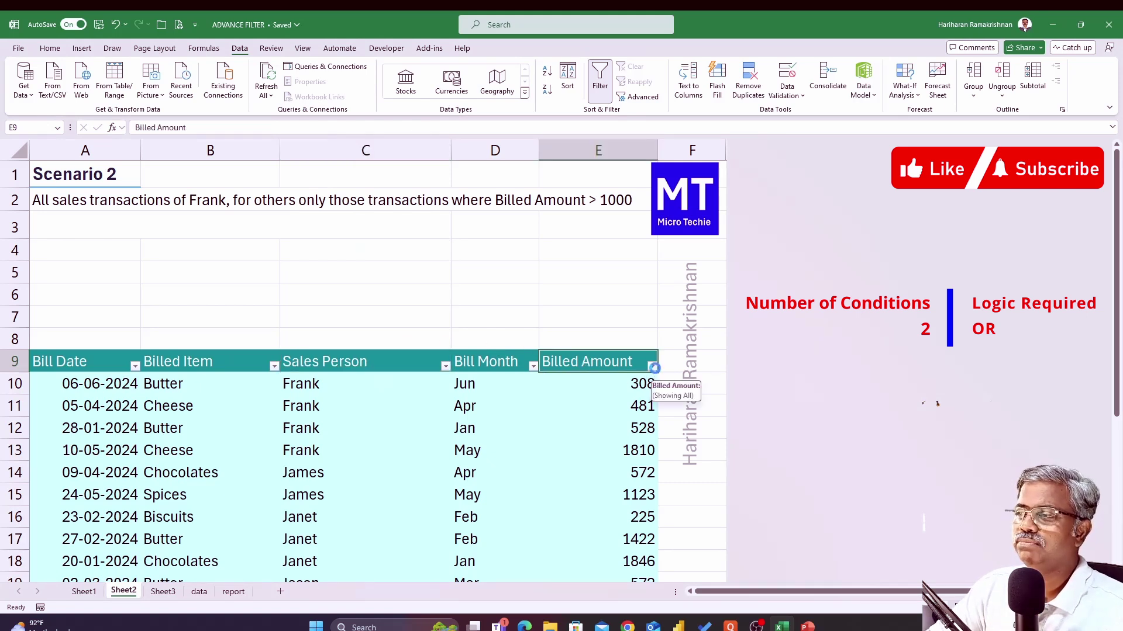
left_click(653, 366)
mouse_move(581, 209)
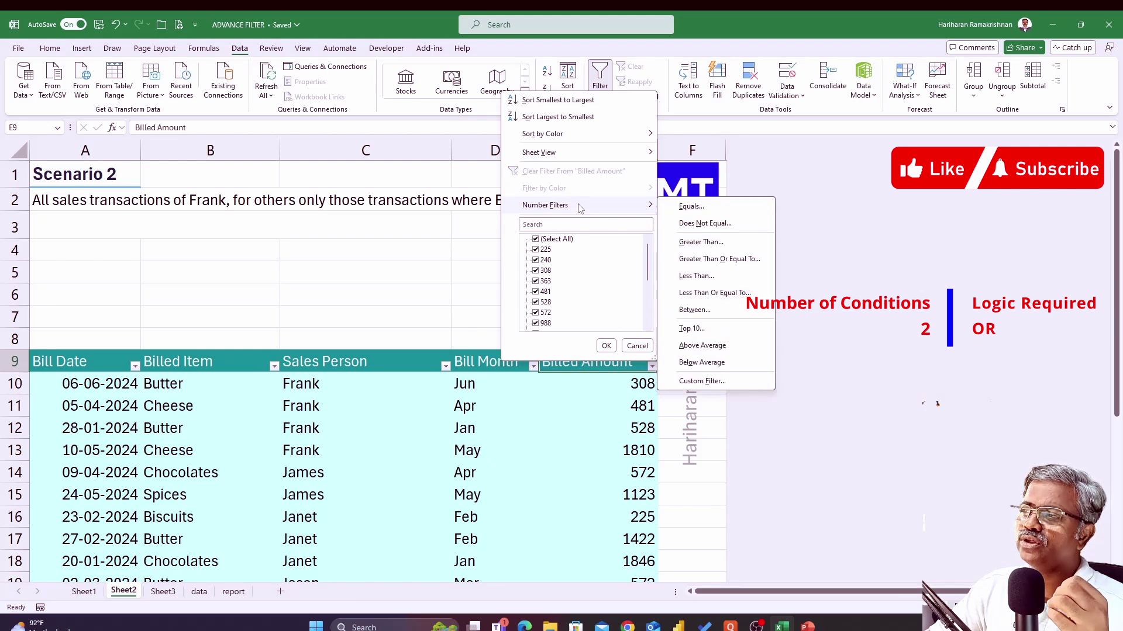
left_click(710, 242)
type("1000")
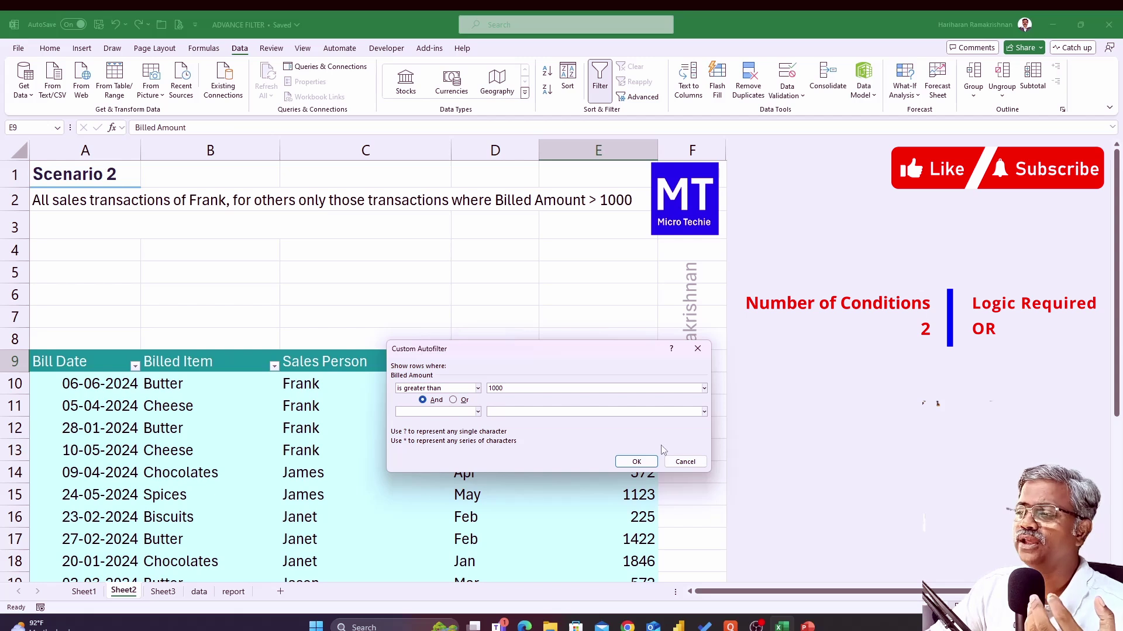
left_click(637, 462)
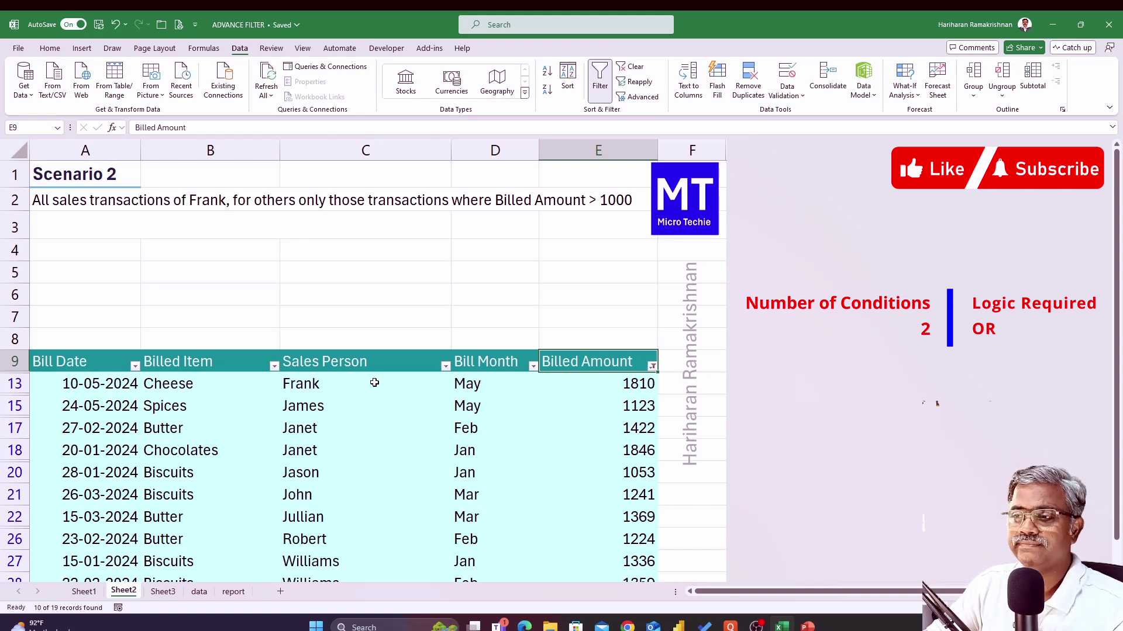
Apply the red font color to the OR condition text in cell A3
left_click(108, 233)
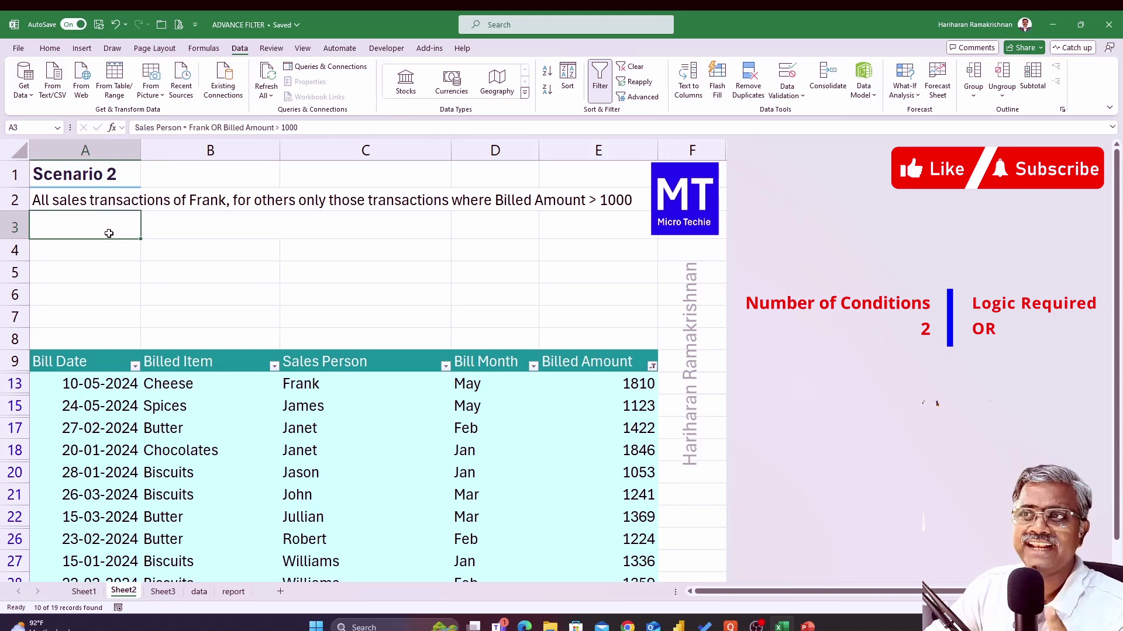
left_click(50, 49)
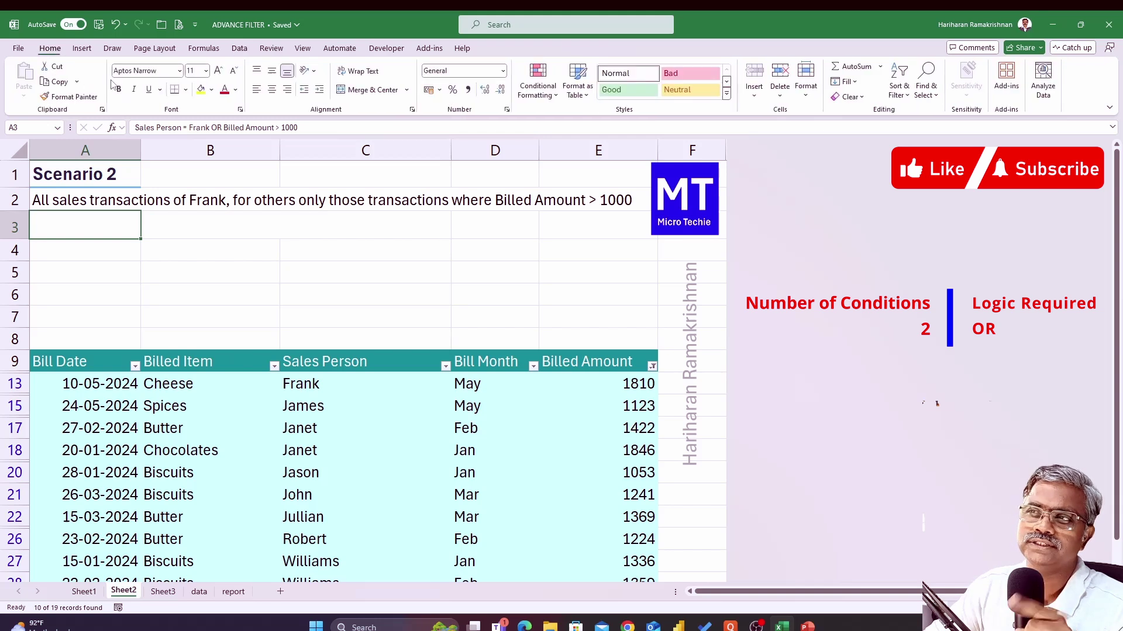
left_click(224, 89)
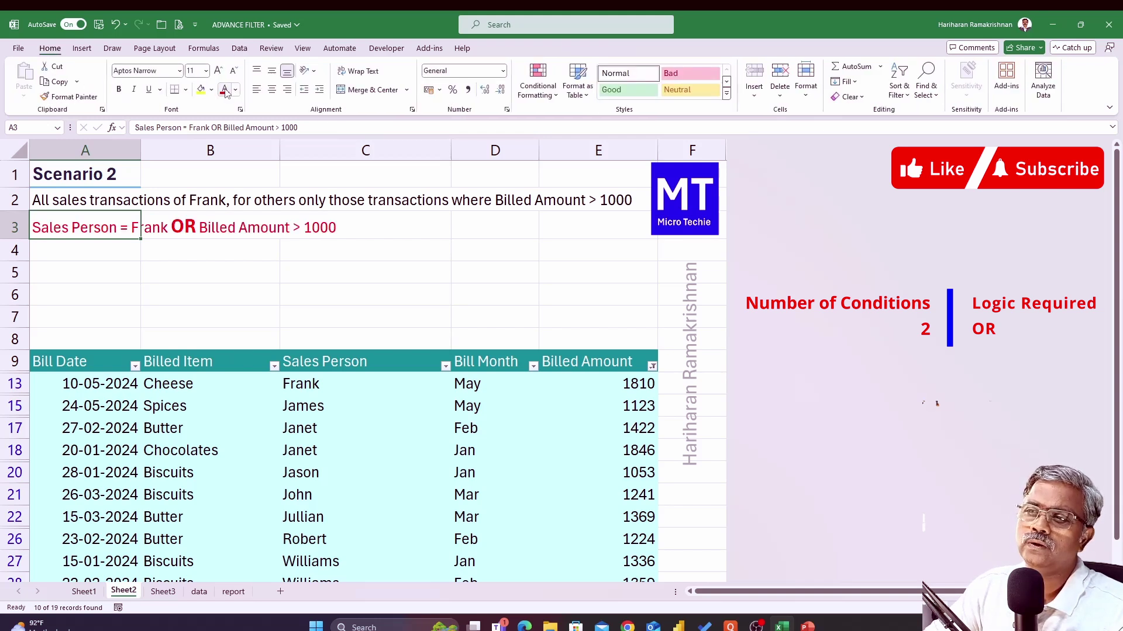
Remove the filters from the sales table so all records are listed
left_click(240, 384)
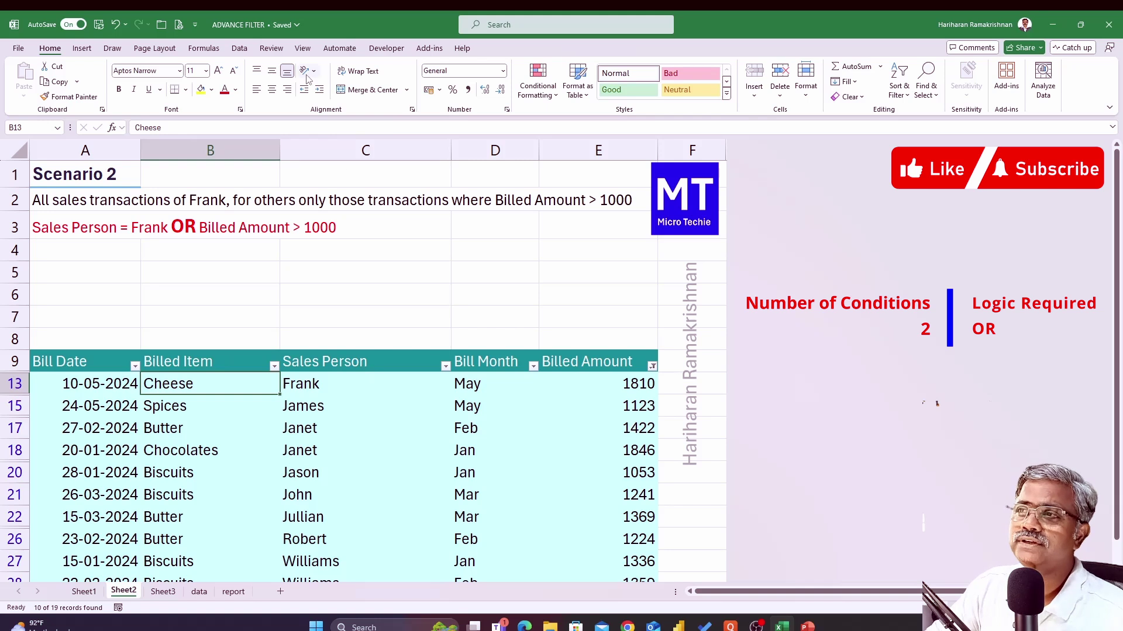
left_click(240, 49)
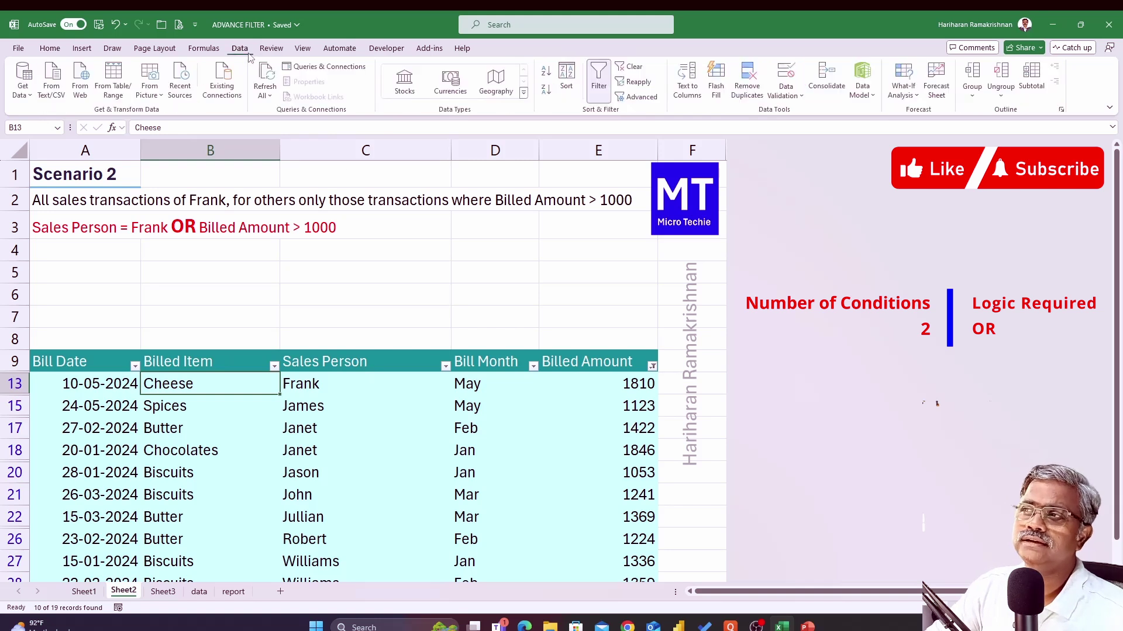
left_click(599, 81)
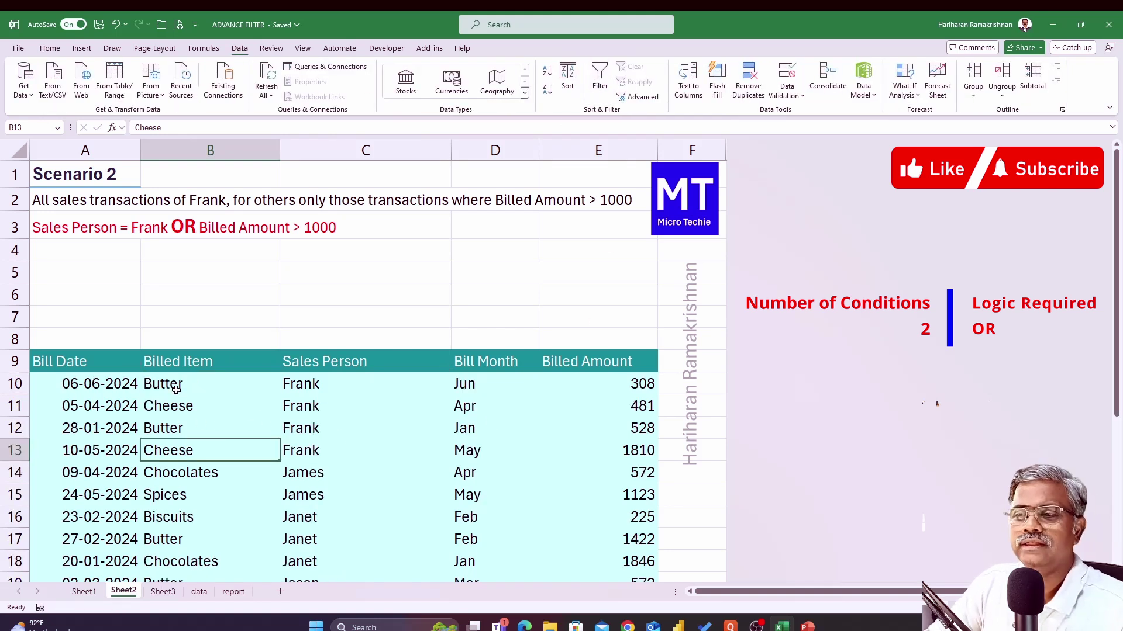
Examine the first sales record and the Sales Person column's text filter options, with filters switched on only temporarily
left_click_drag(76, 384, 588, 383)
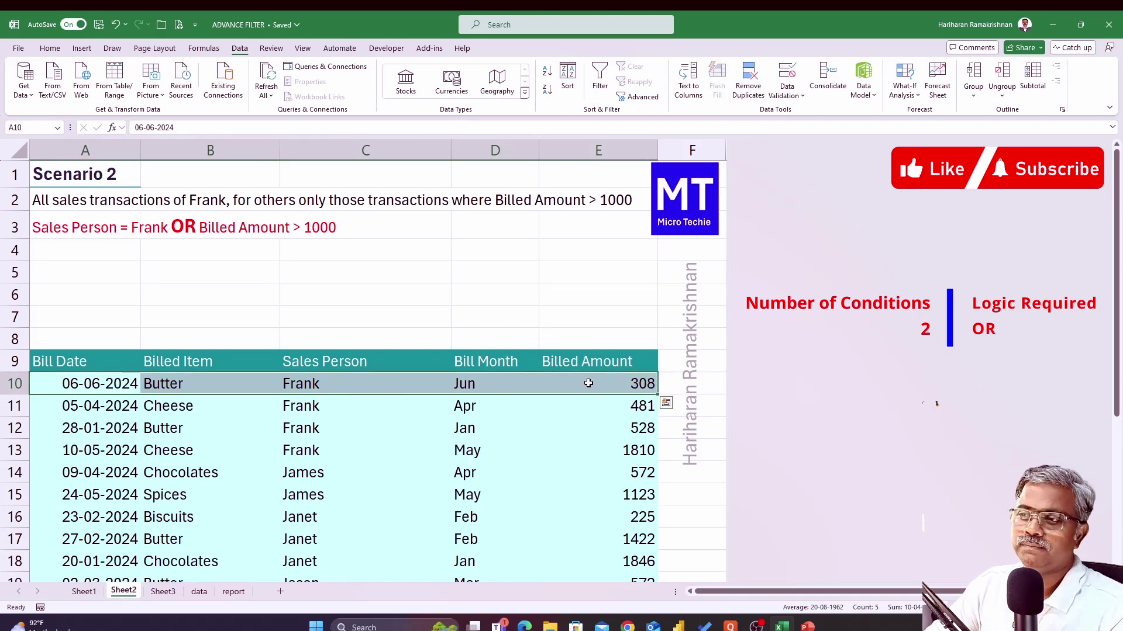
left_click(314, 385)
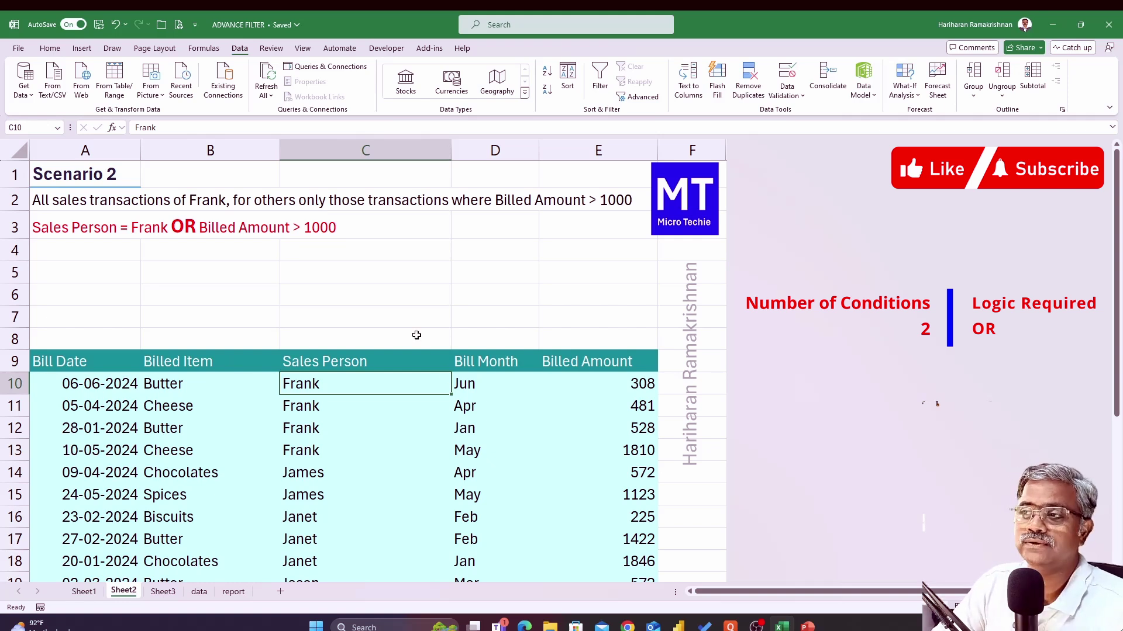
left_click(412, 360)
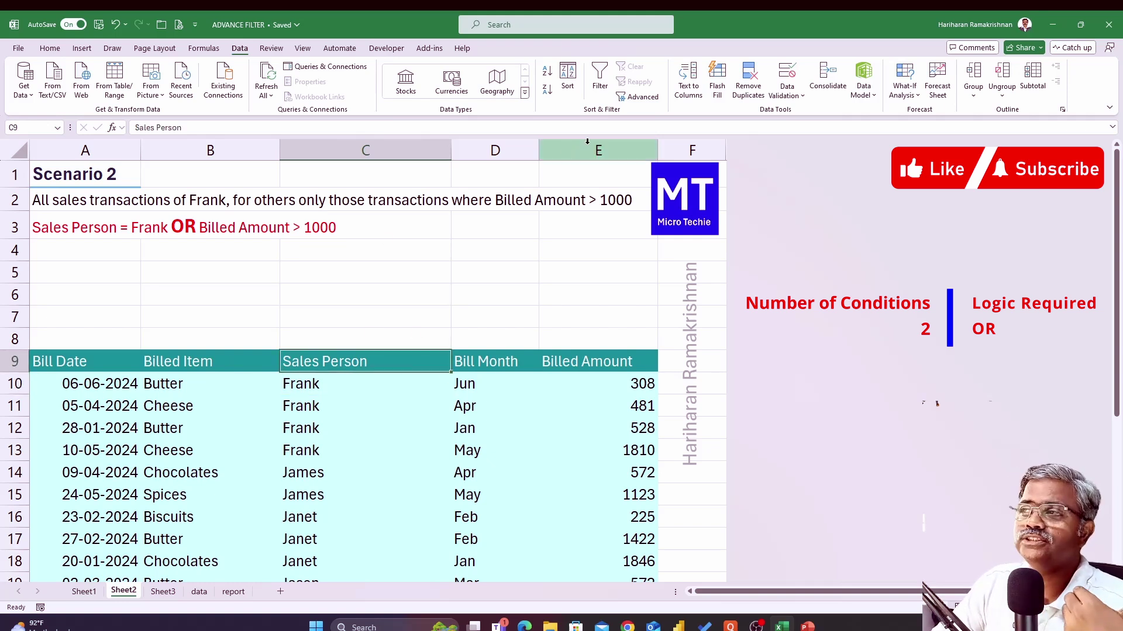
left_click(599, 79)
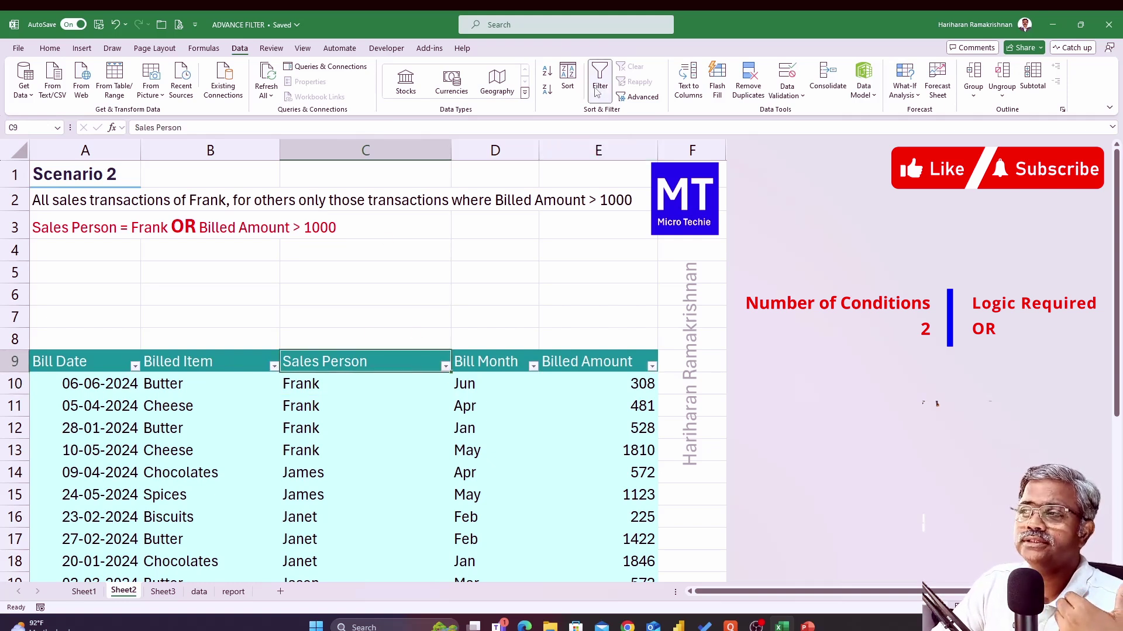
left_click(445, 367)
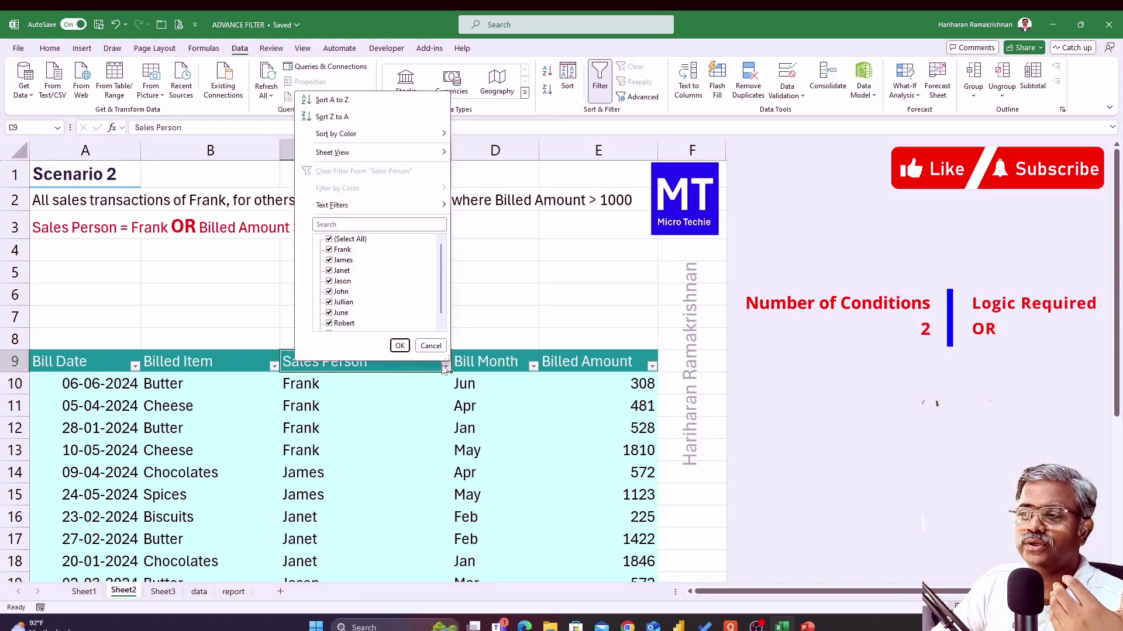
mouse_move(348, 206)
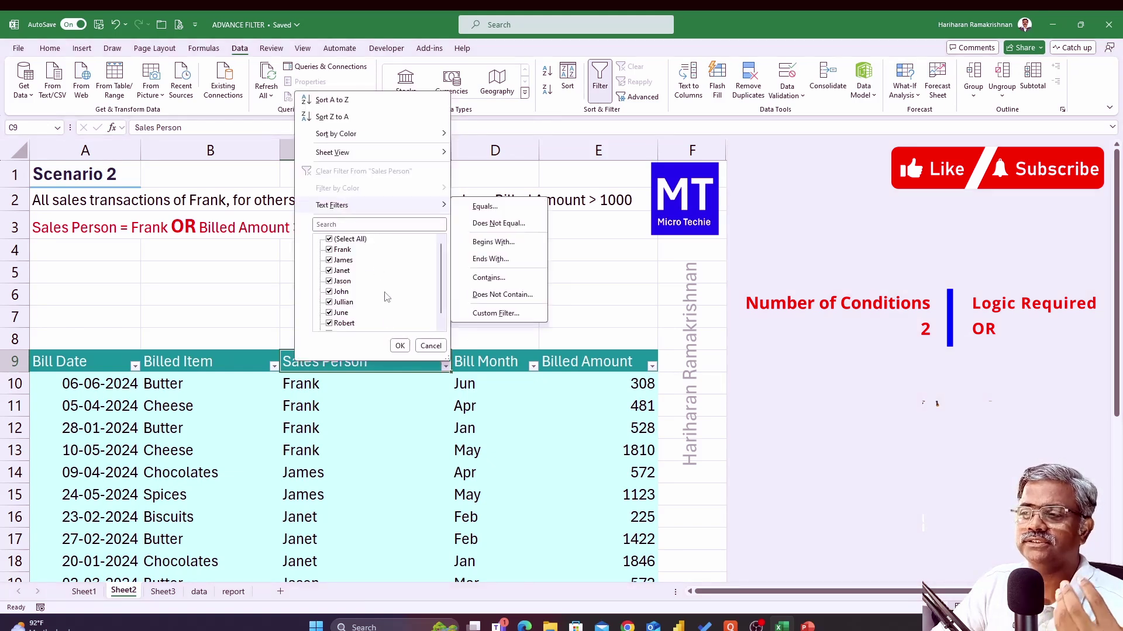
left_click(400, 346)
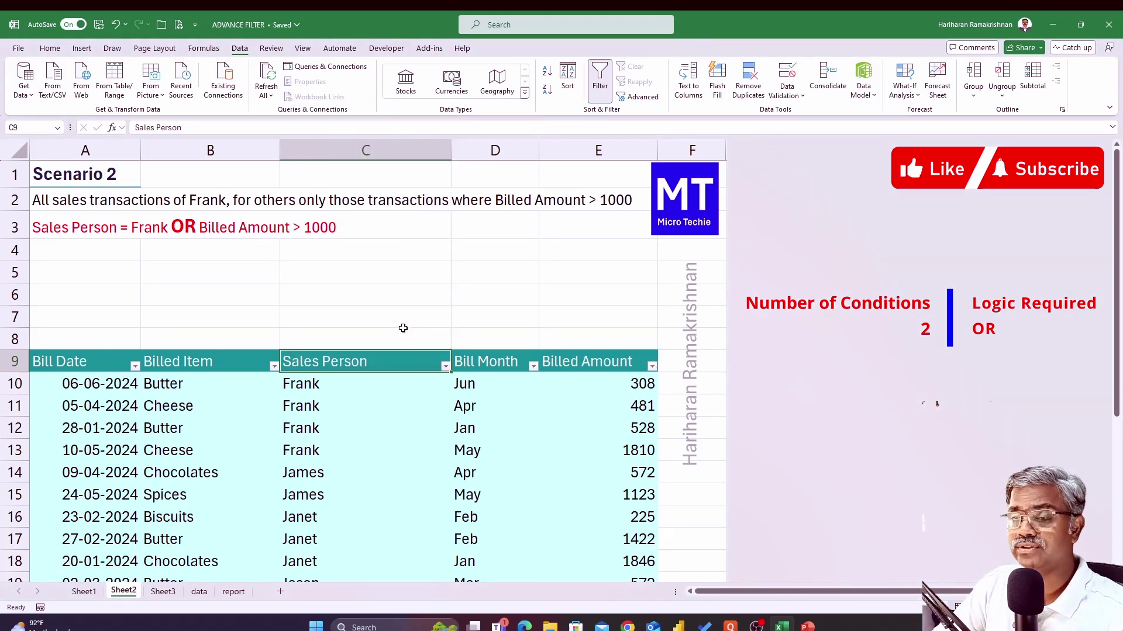
left_click(599, 79)
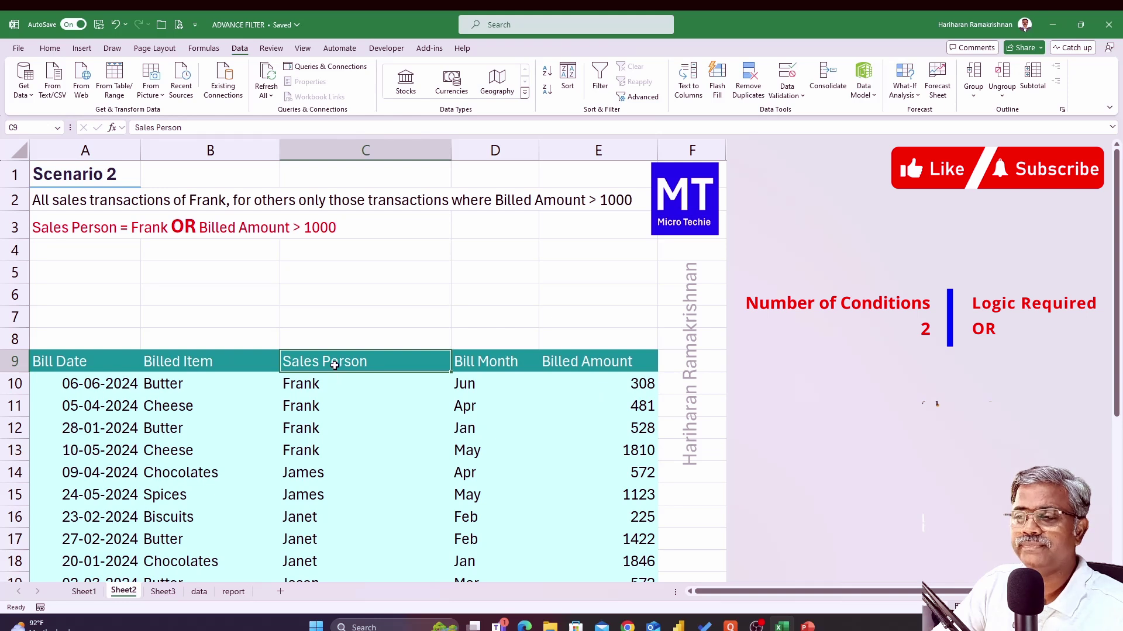
Copy the Sales Person header from the sales table into cell B5 as the first criteria heading
key("ctrl+c")
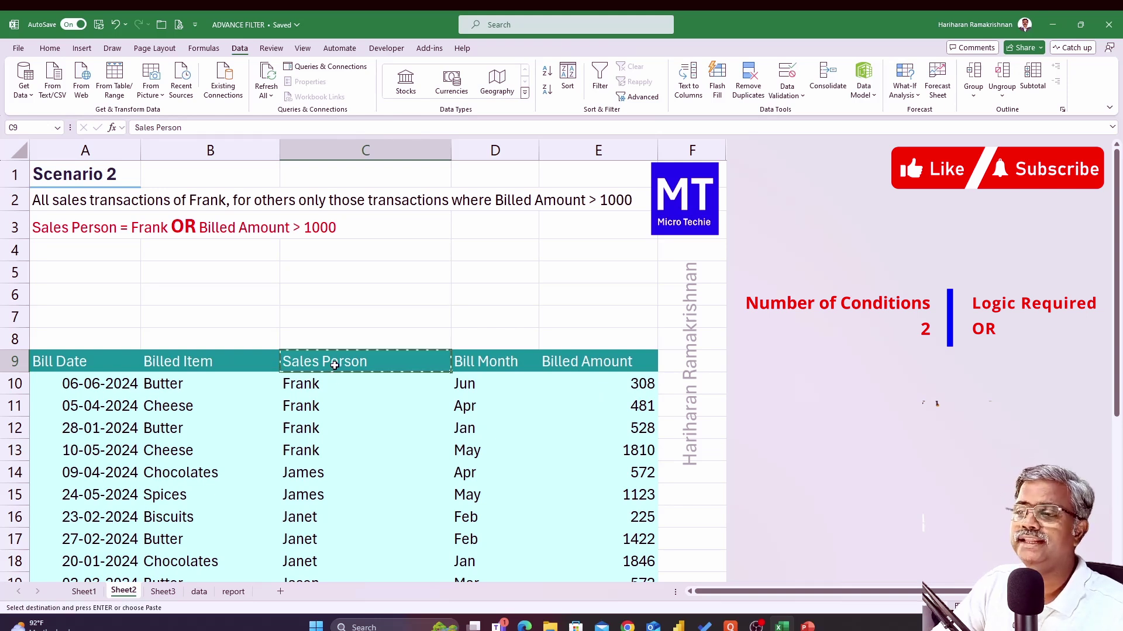
left_click(207, 266)
key("ctrl+v")
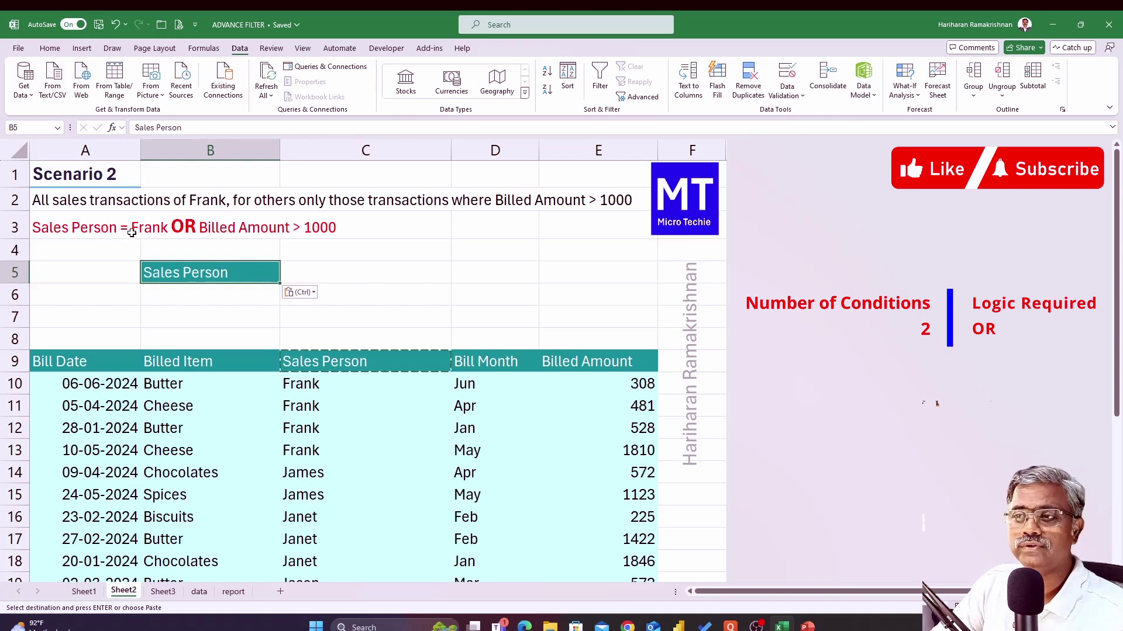
key("Escape")
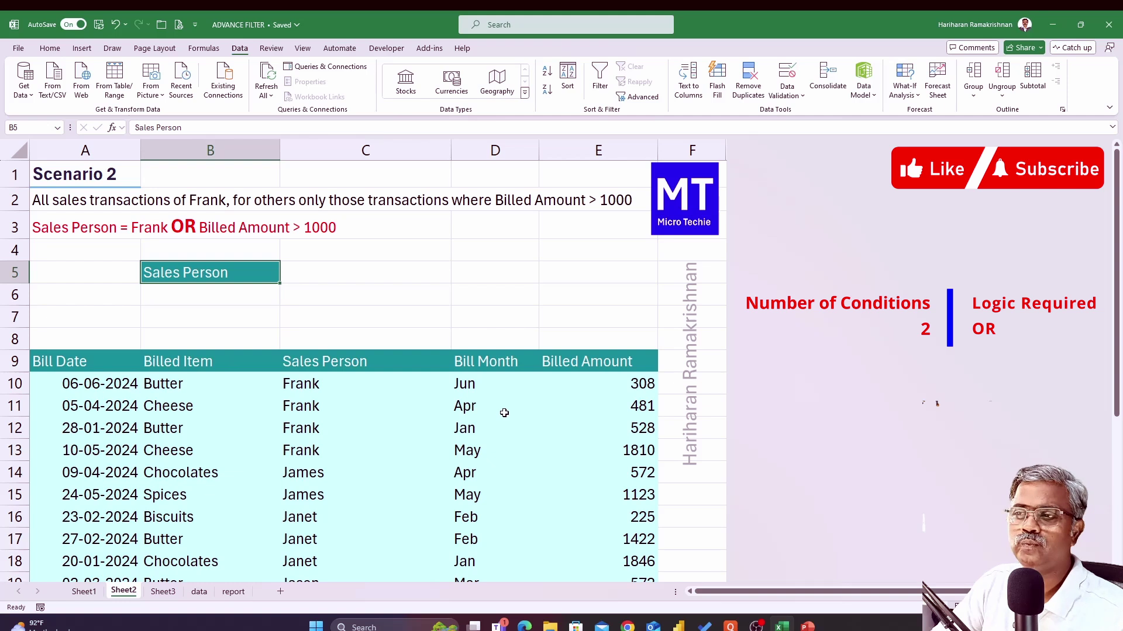
Copy the Billed Amount header from the sales table into cell C5 beside the Sales Person criteria heading
left_click(561, 366)
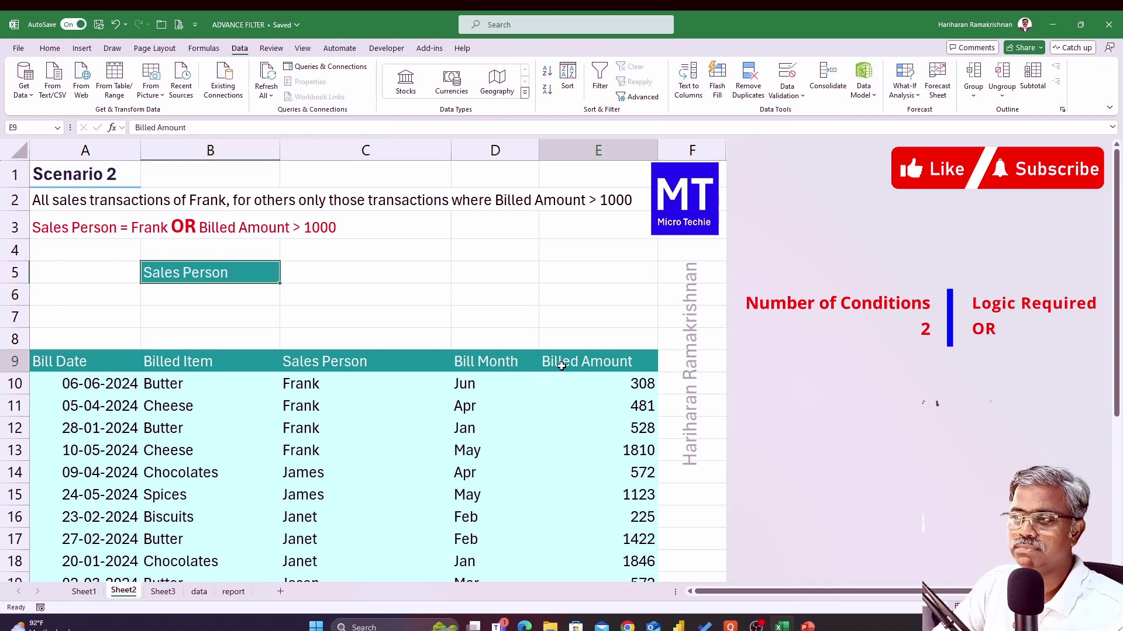
key("ctrl+c")
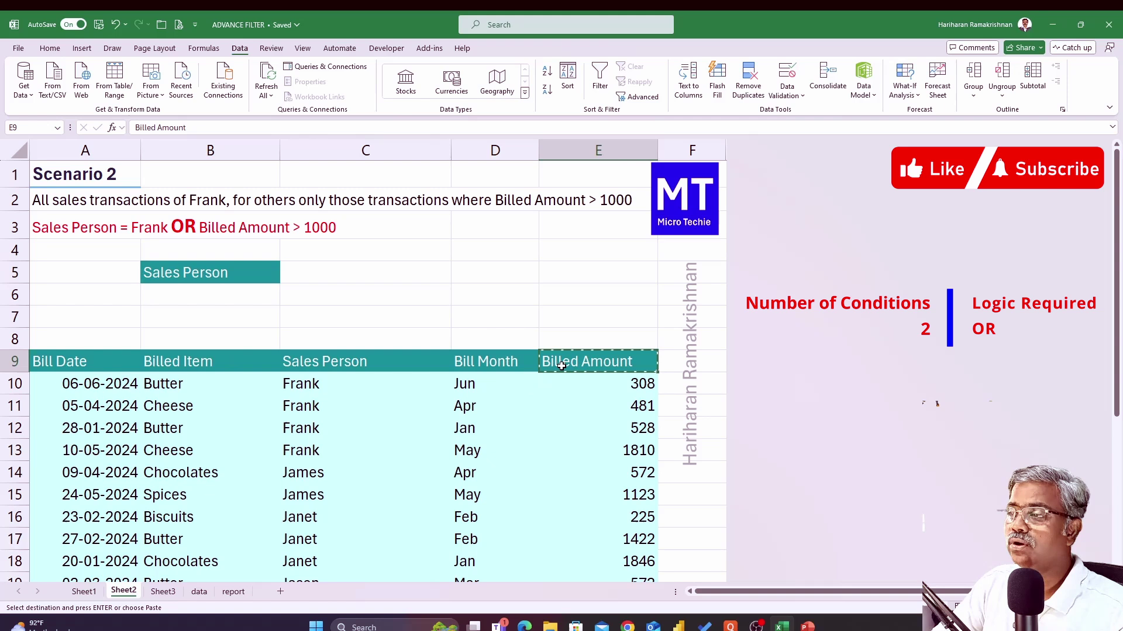
left_click(349, 279)
key("ctrl+v")
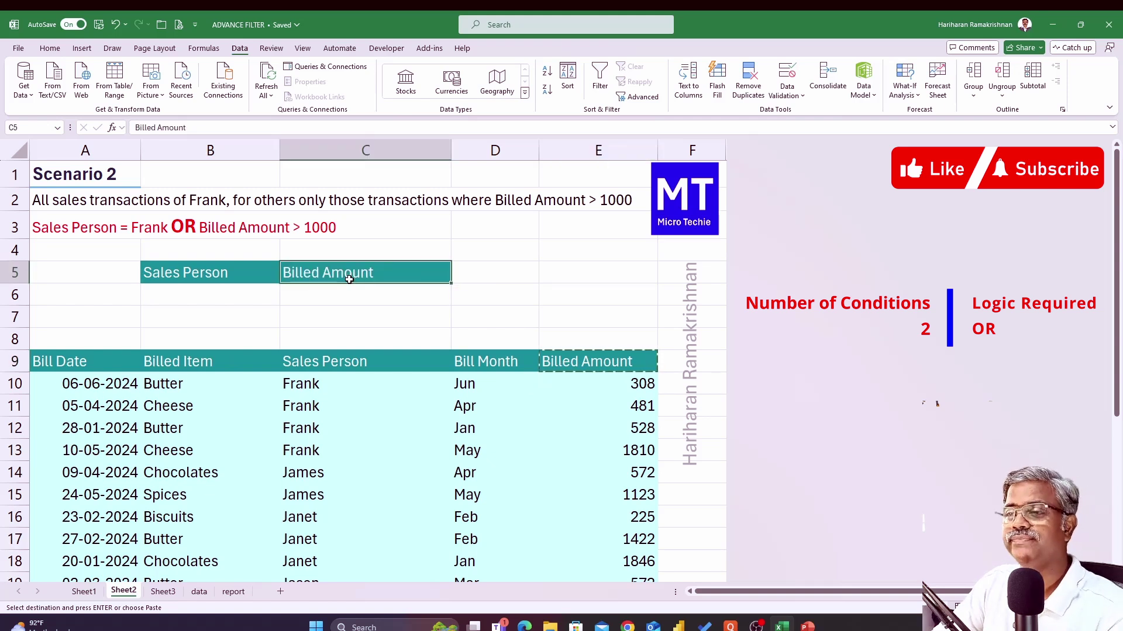
key("Escape")
left_click(214, 279)
left_click(286, 277)
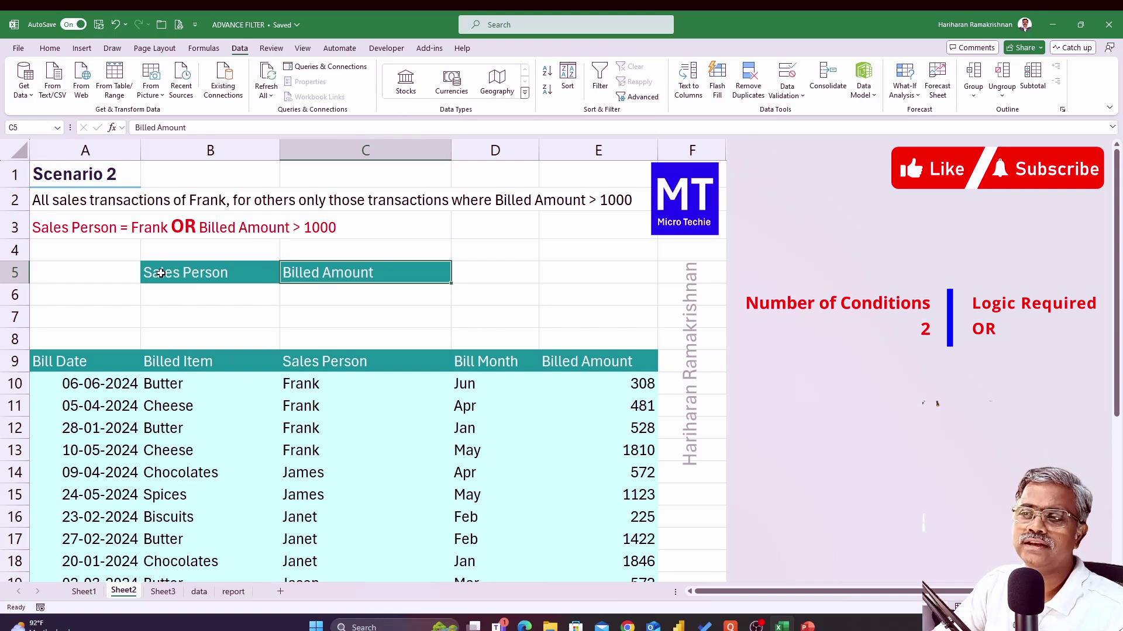
Copy the salesperson's name from the first sales record in C10 into cell B6 under the Sales Person criteria heading
left_click(331, 383)
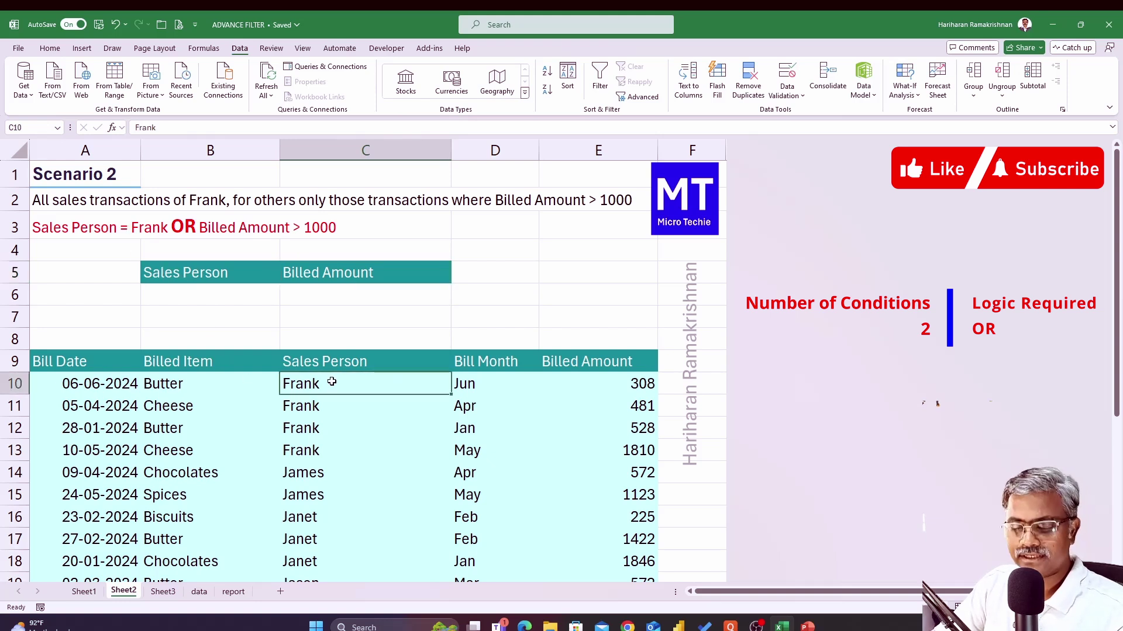
key("ctrl+c")
left_click(178, 293)
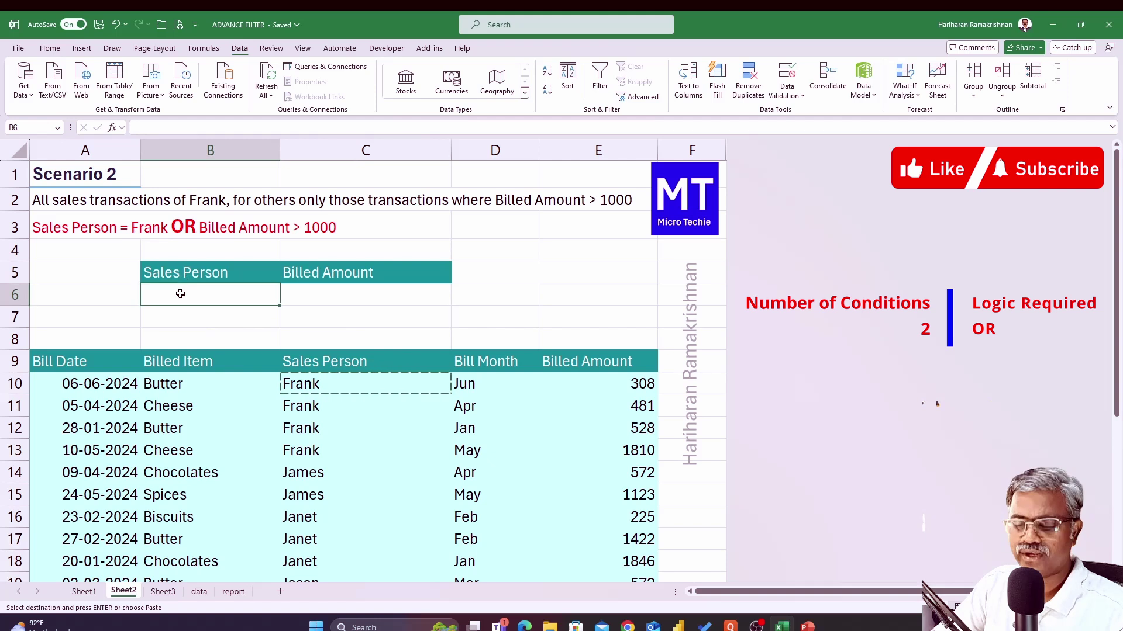
key("ctrl+v")
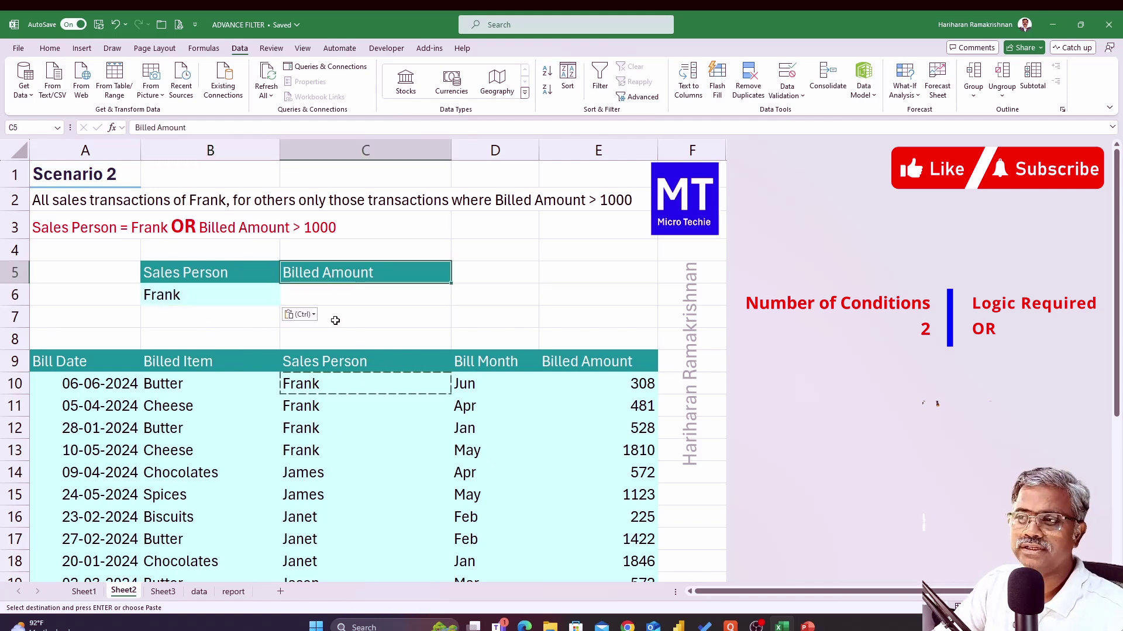
Enter the condition >1000 in cell C6 under the Billed Amount criteria heading
left_click(332, 292)
type(">")
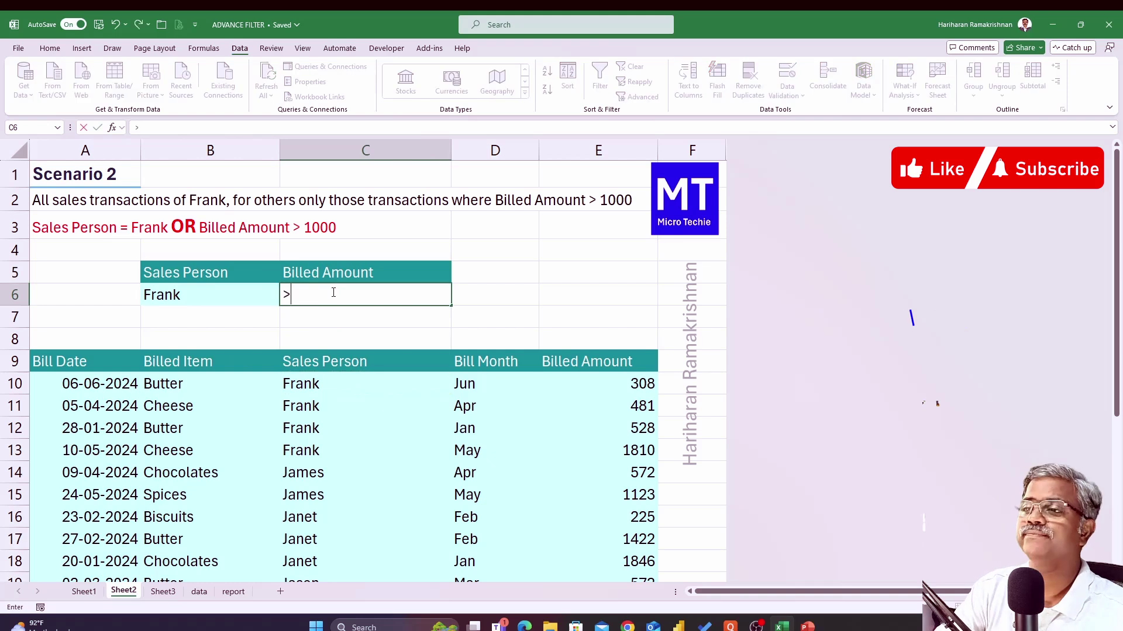
type("1000")
key("Return")
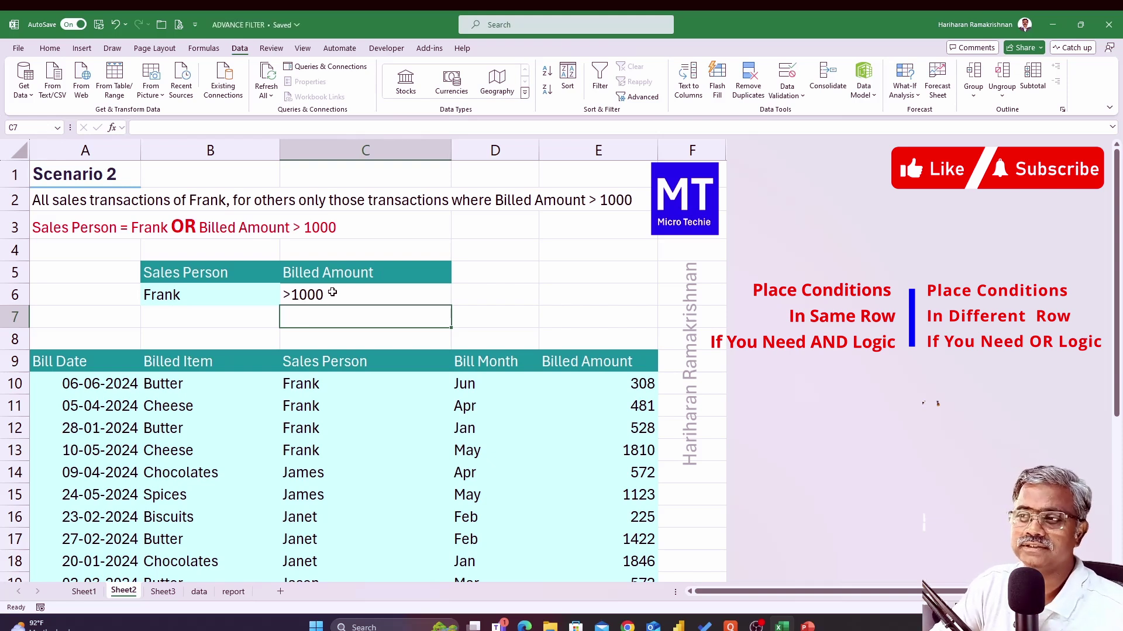
Review the salesperson and Billed Amount conditions placed side by side in criteria row B6:C6
left_click(191, 297)
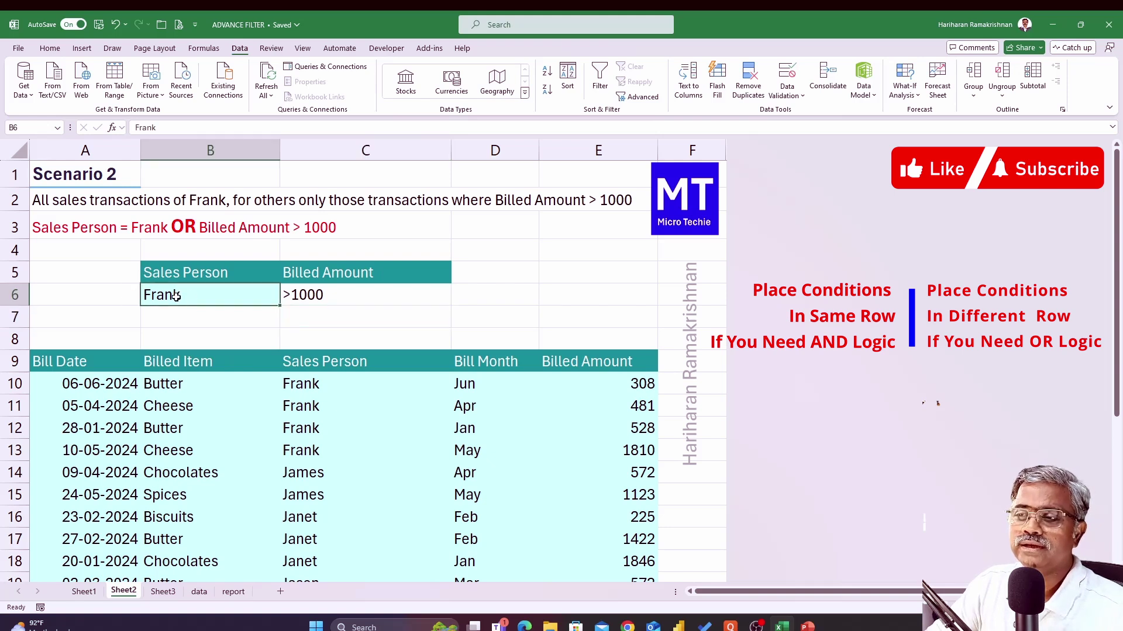
left_click_drag(176, 296, 335, 293)
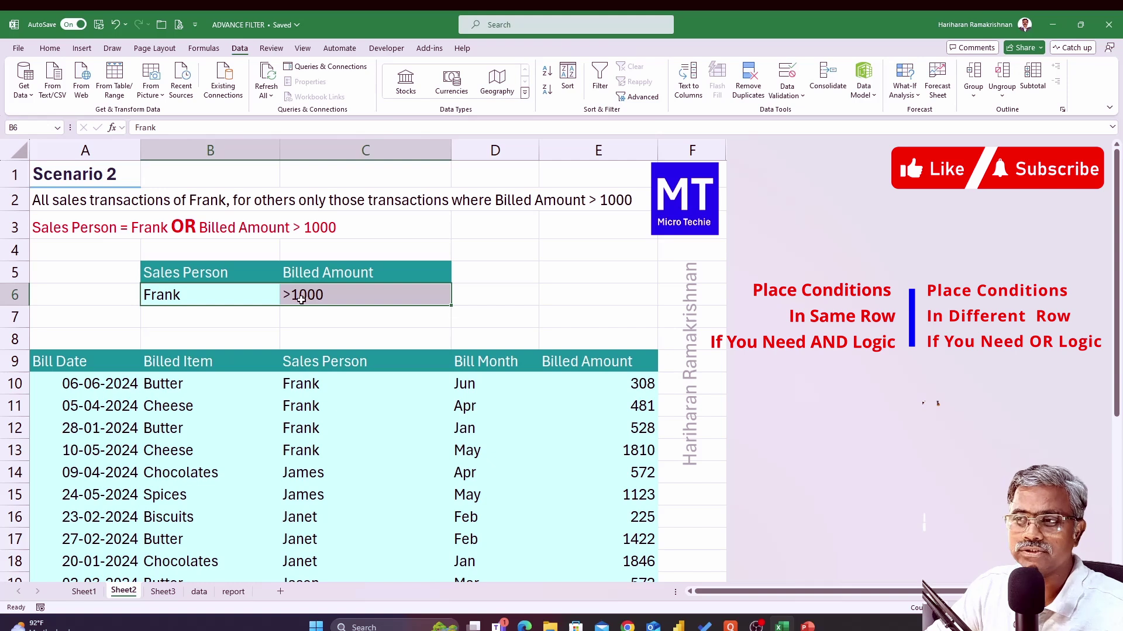
left_click(173, 297)
left_click(301, 297)
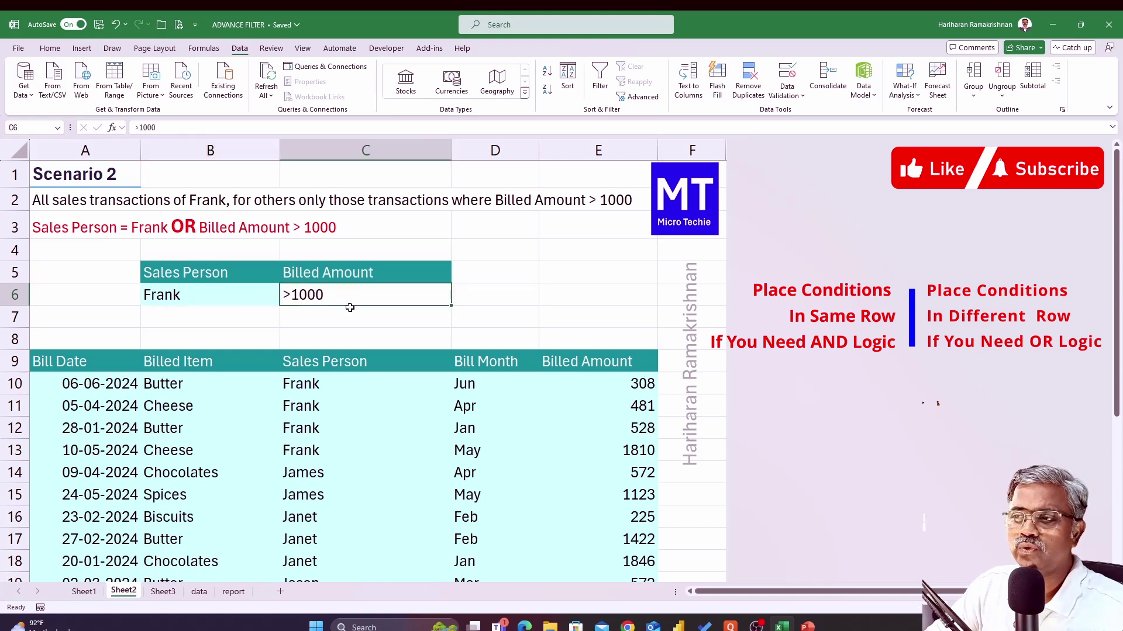